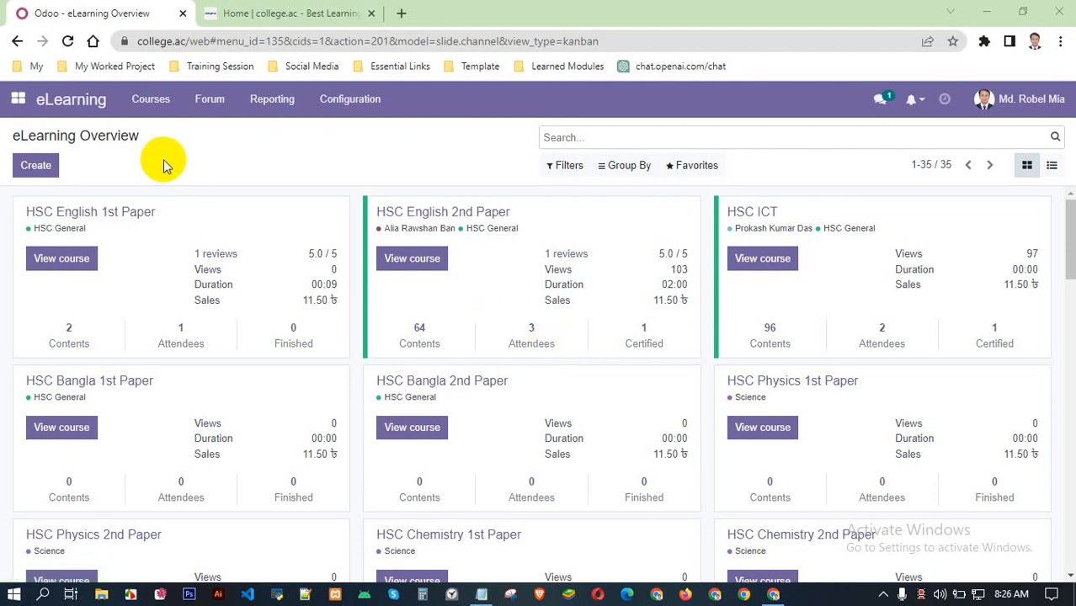
# - Open the Test Course record in the eLearning app and go to its website page
pyautogui.click(17, 100)
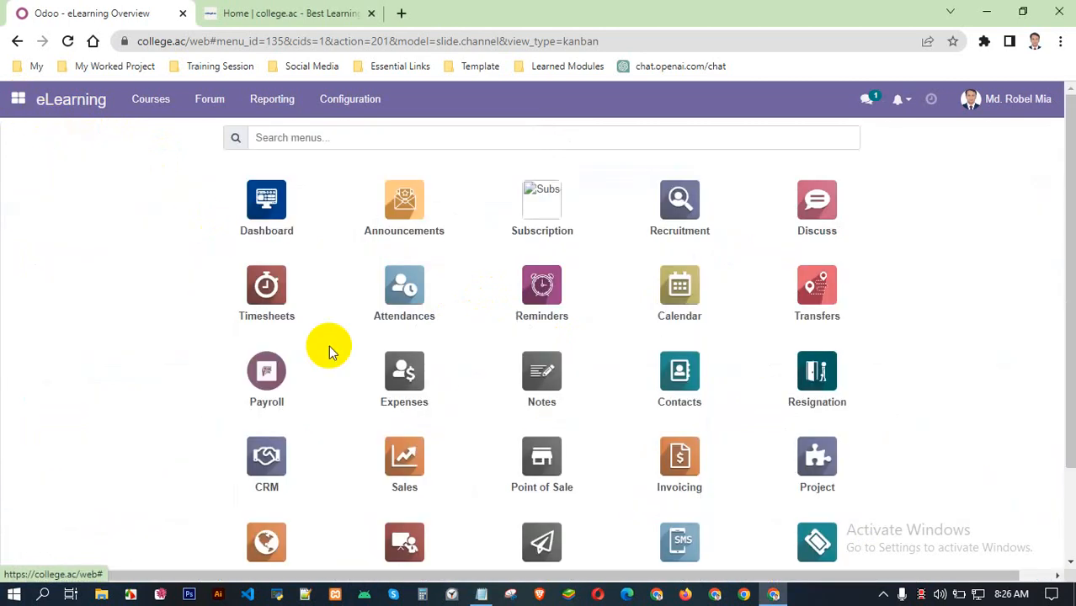
pyautogui.scroll(-1, 496, 455)
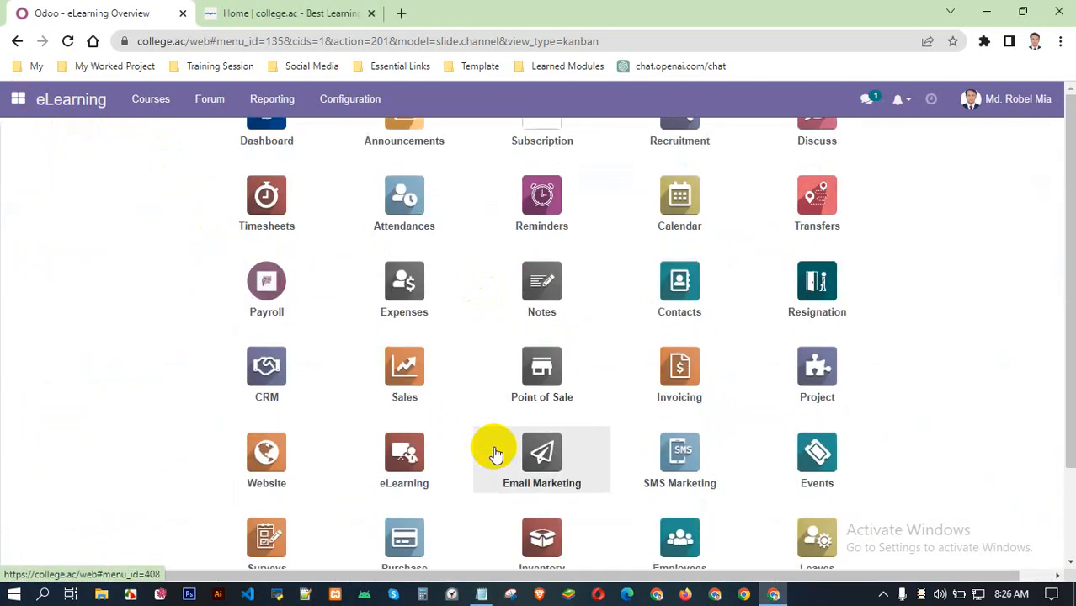
pyautogui.click(405, 457)
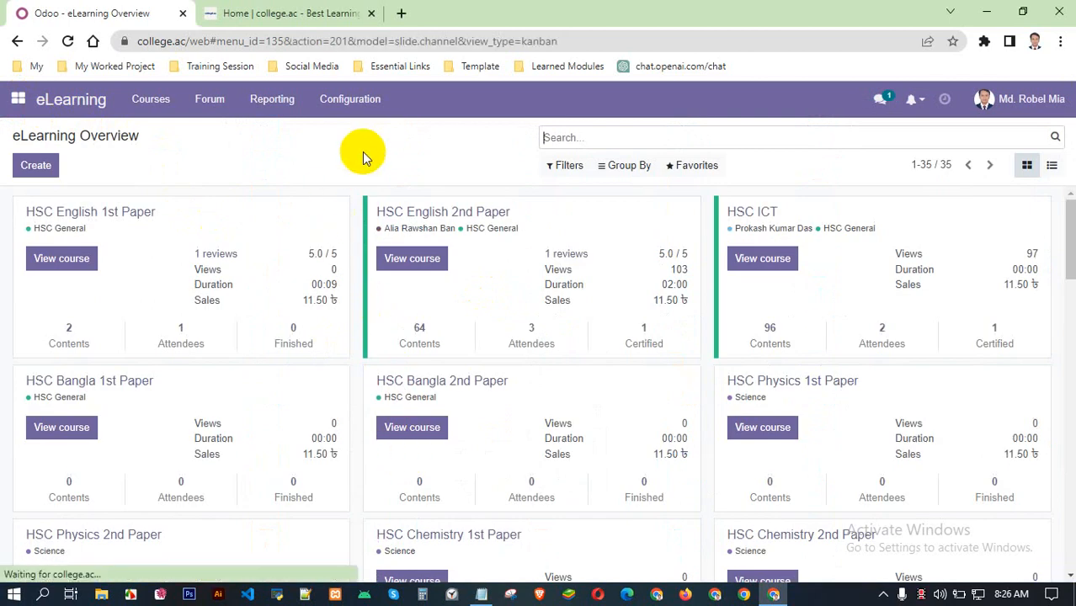
pyautogui.scroll(-1, 500, 307)
pyautogui.scroll(-15, 500, 311)
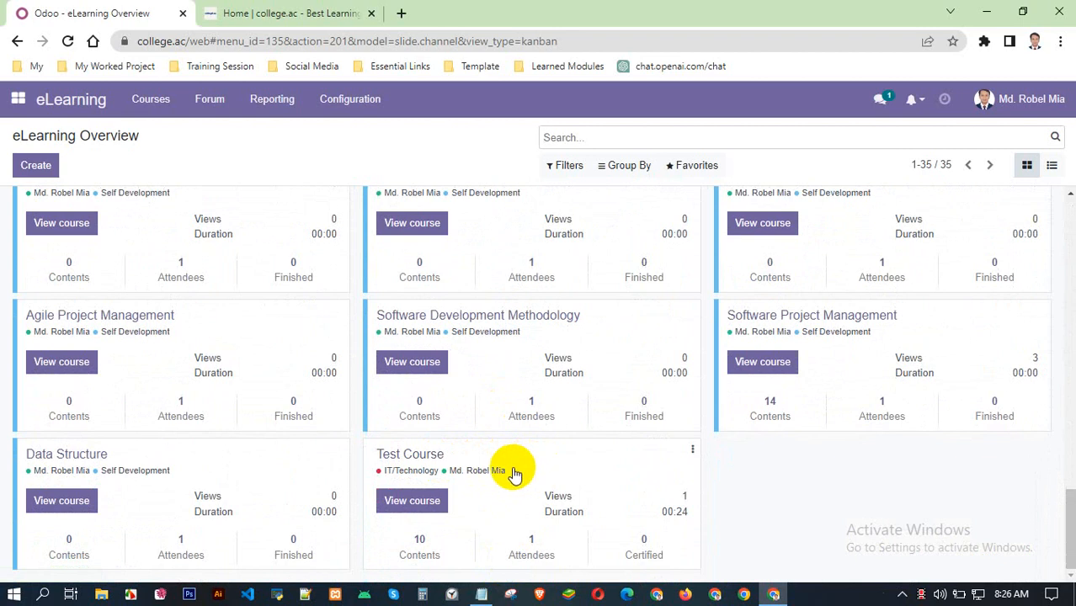
pyautogui.click(518, 465)
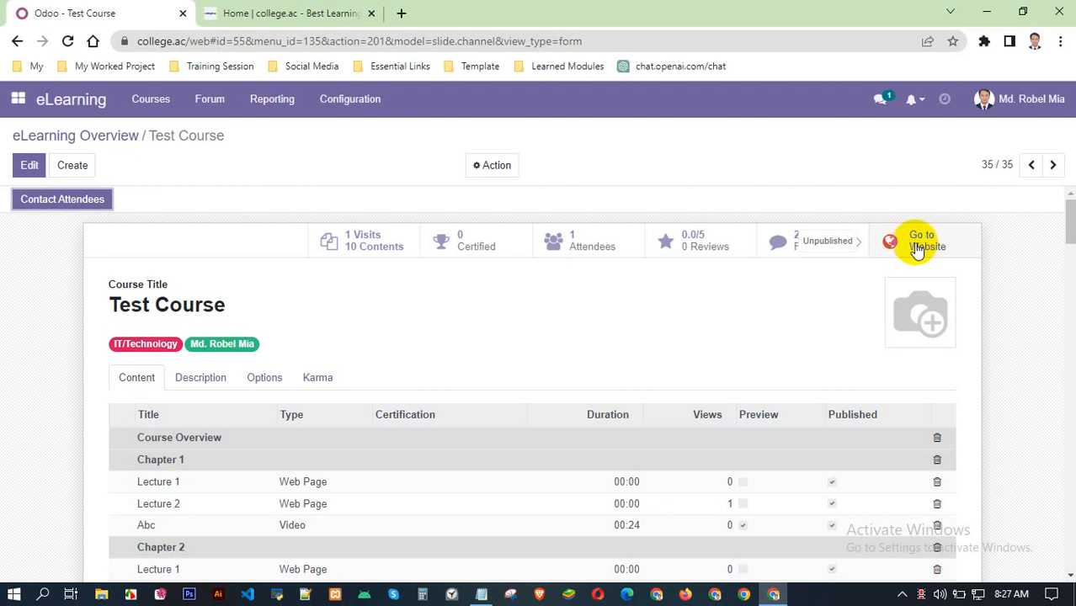
pyautogui.click(916, 246)
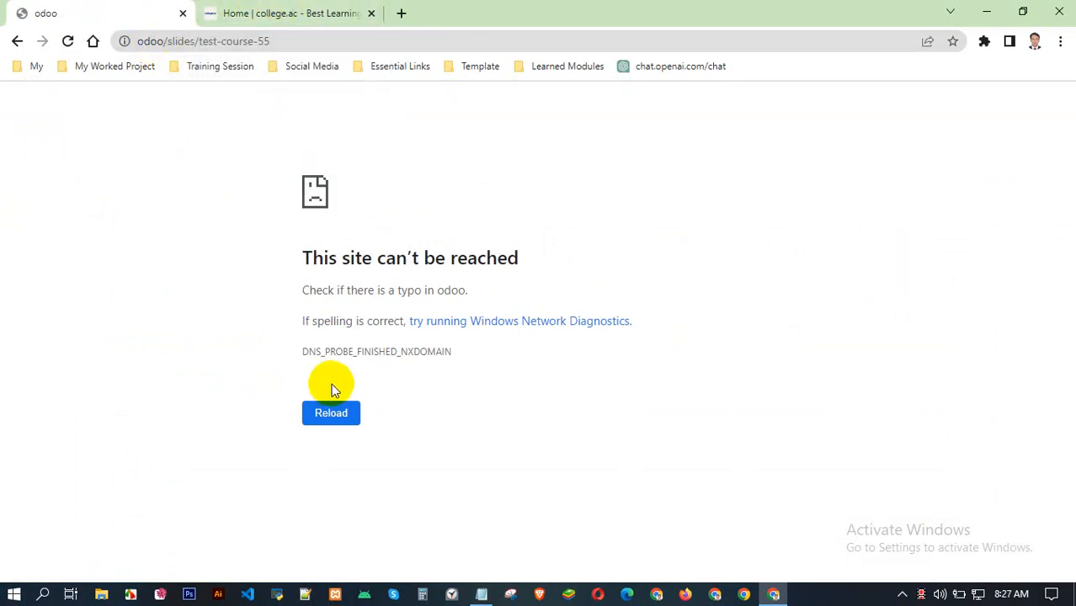
pyautogui.press('F5')
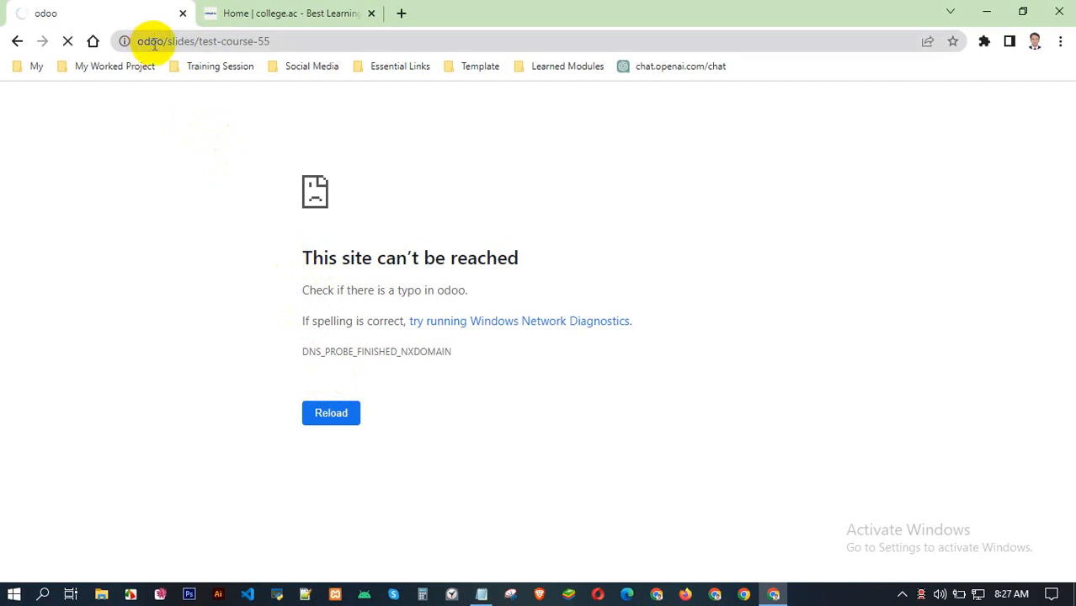
# - Try to load the course page with the host in its address replaced by colleg.ac
pyautogui.click(147, 41)
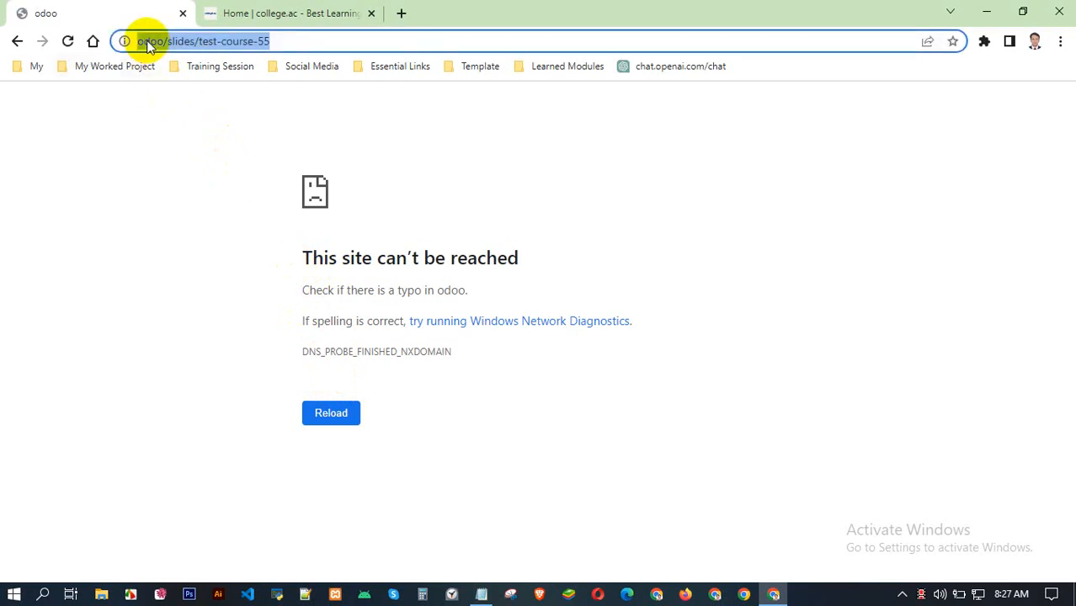
pyautogui.doubleClick(148, 40)
pyautogui.write('colleg')
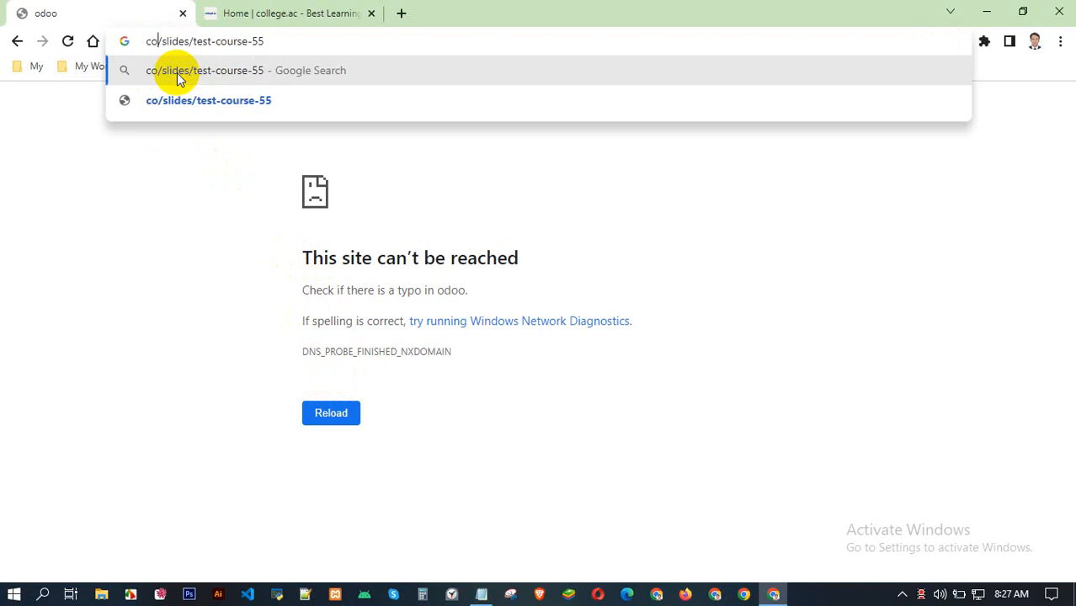
pyautogui.write('.ac')
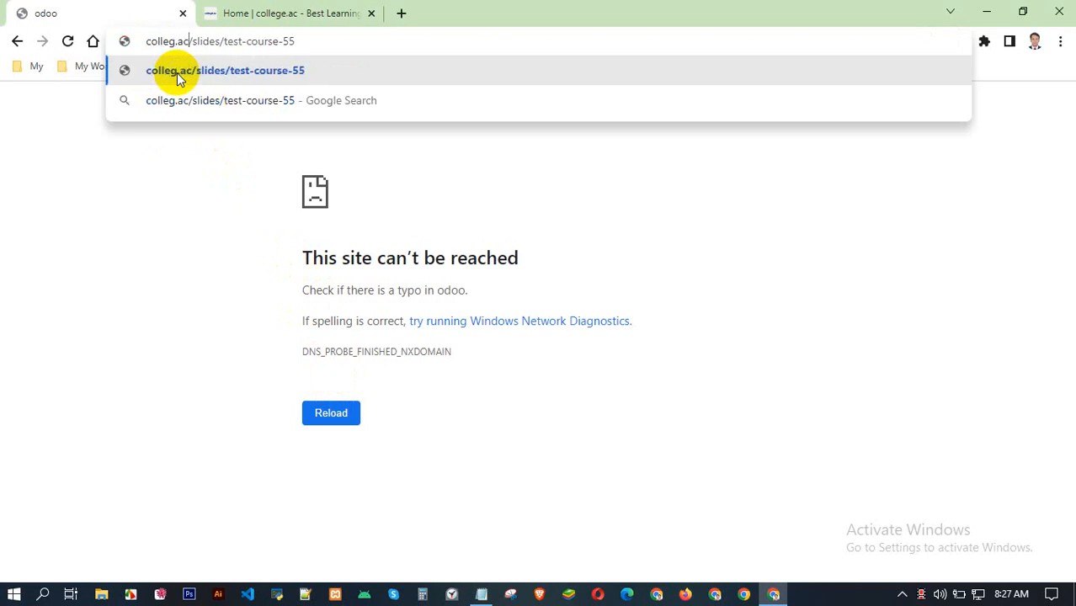
pyautogui.press('Return')
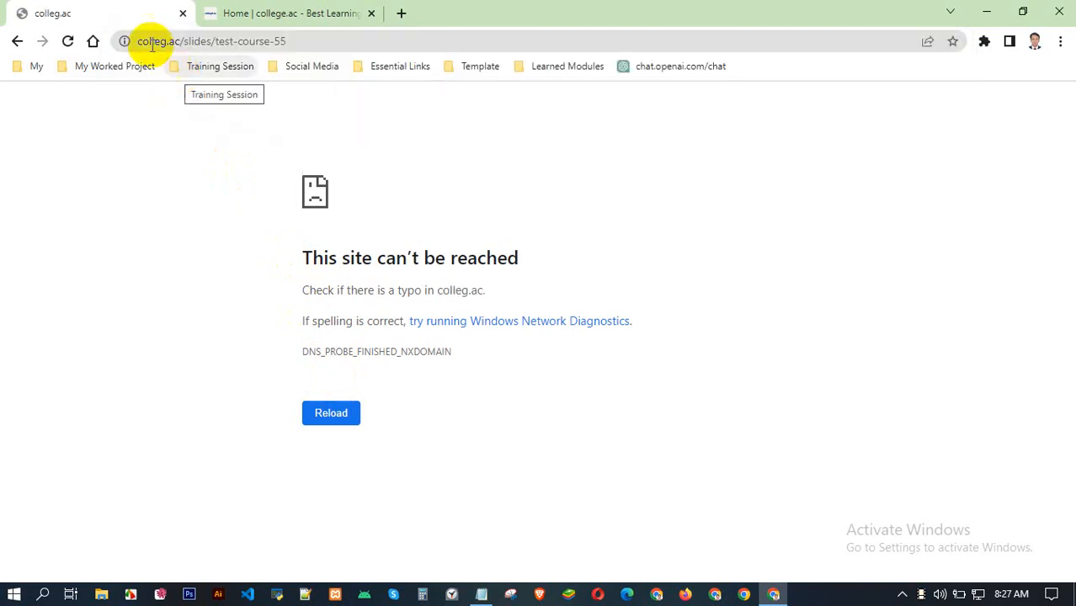
pyautogui.click(285, 12)
pyautogui.click(187, 42)
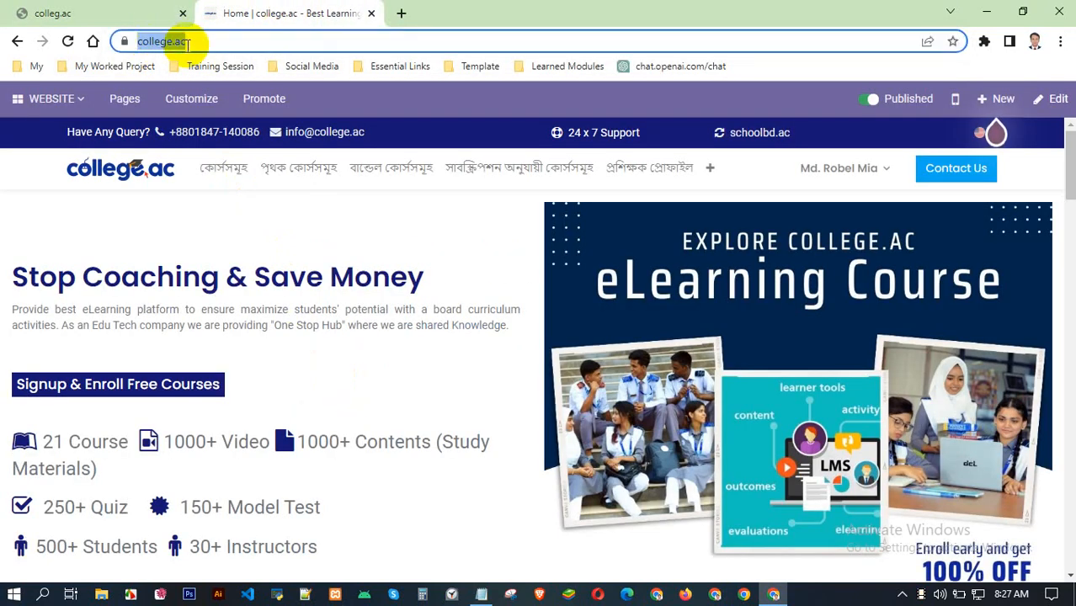
pyautogui.click(113, 10)
pyautogui.click(158, 41)
pyautogui.click(166, 41)
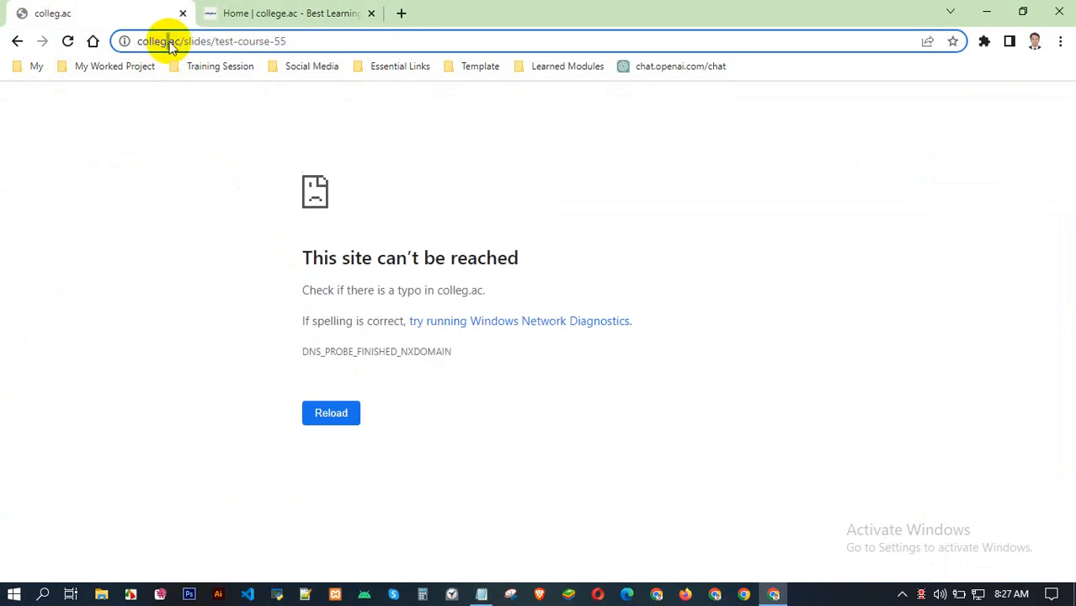
pyautogui.moveTo(181, 42); pyautogui.dragTo(119, 40)
pyautogui.write('college.ac')
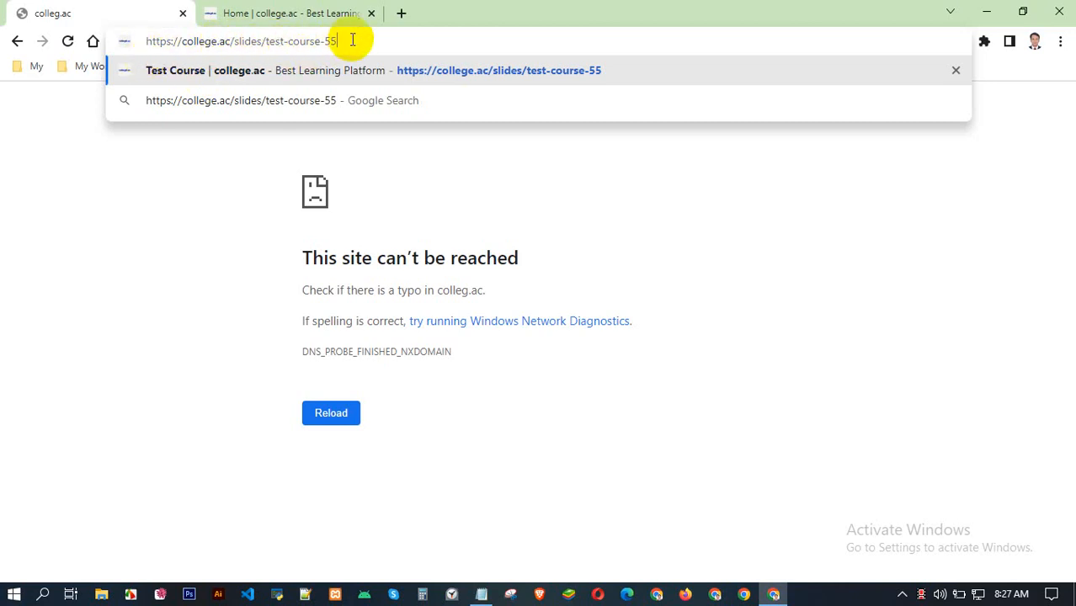
pyautogui.press('Return')
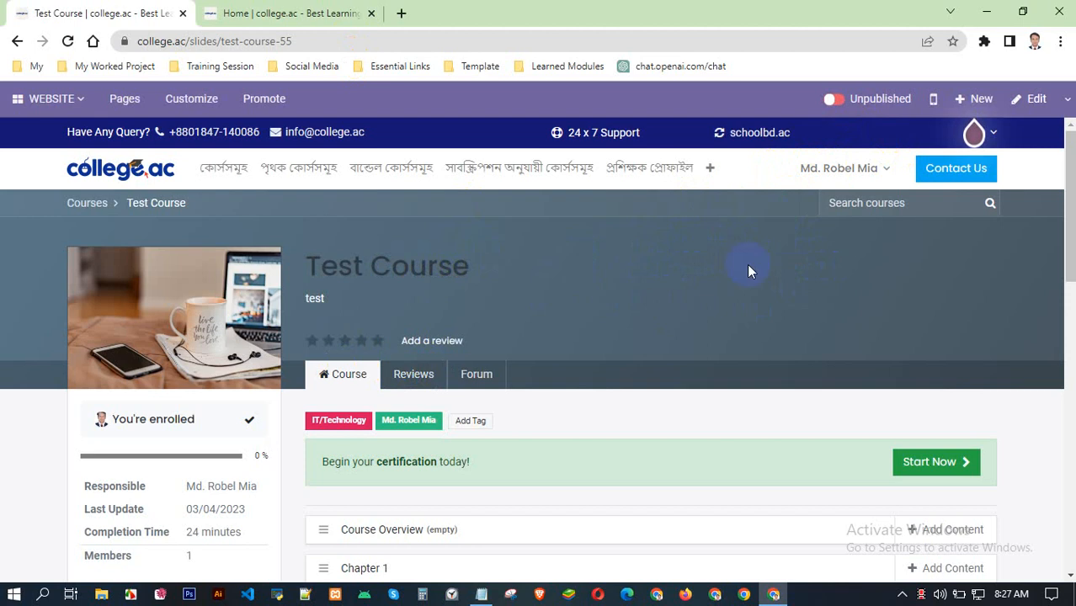
pyautogui.scroll(-15, 505, 307)
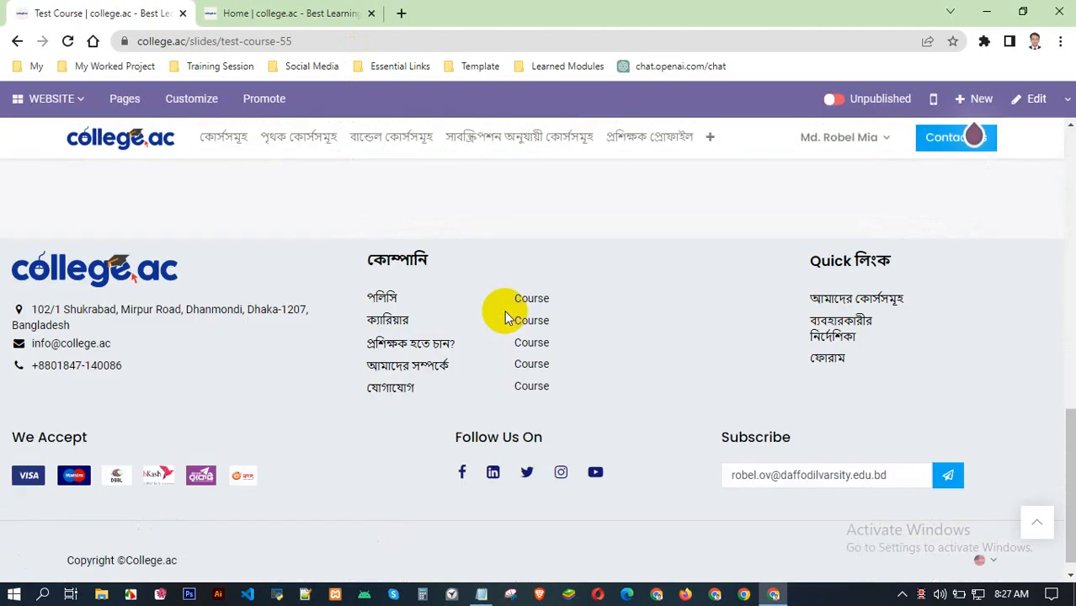
pyautogui.scroll(10, 504, 311)
pyautogui.scroll(5, 503, 313)
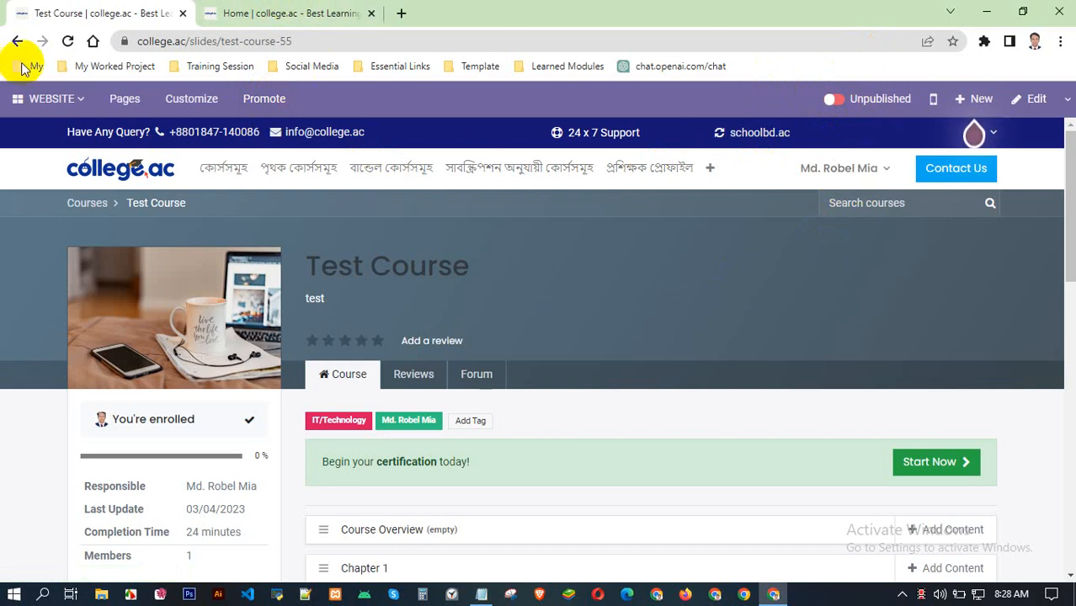
pyautogui.click(57, 98)
pyautogui.scroll(-3, 78, 446)
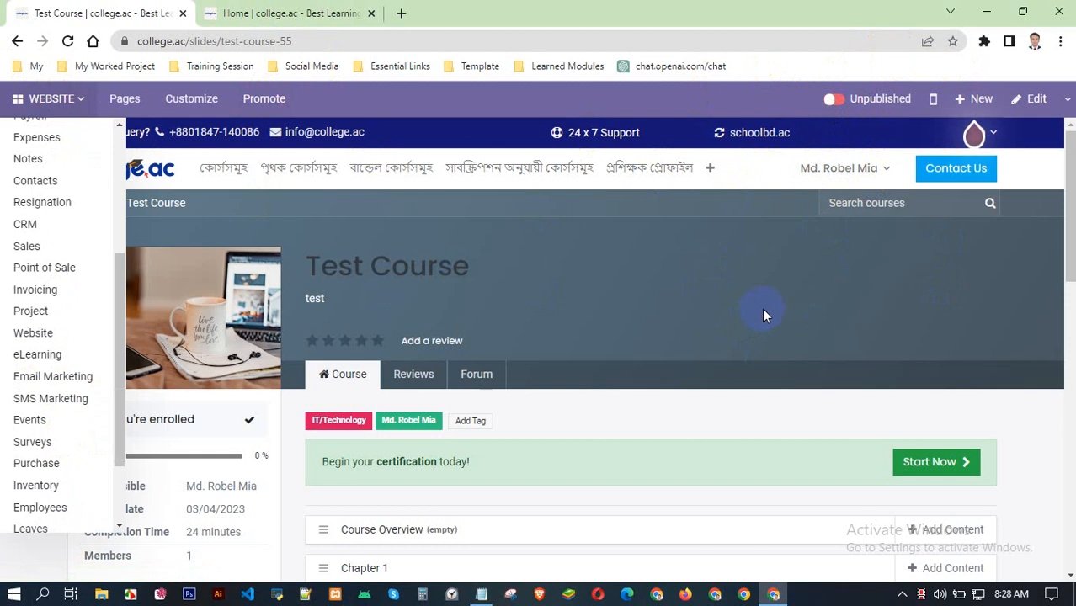
pyautogui.click(791, 278)
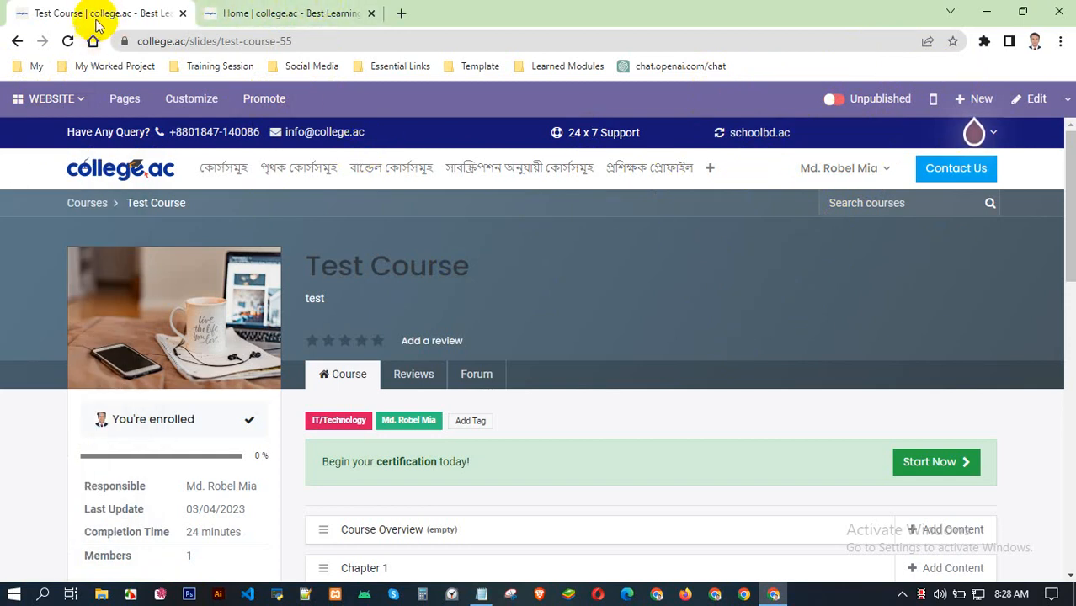
# - From the website's home page, search the courses for "test" and open the Test Course page
pyautogui.click(240, 14)
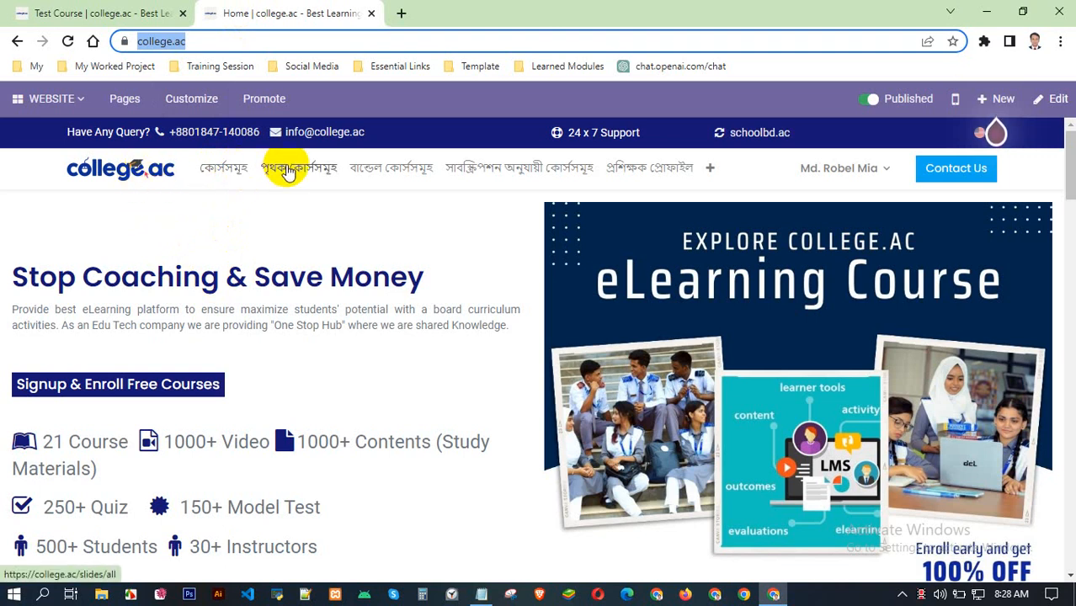
pyautogui.click(217, 164)
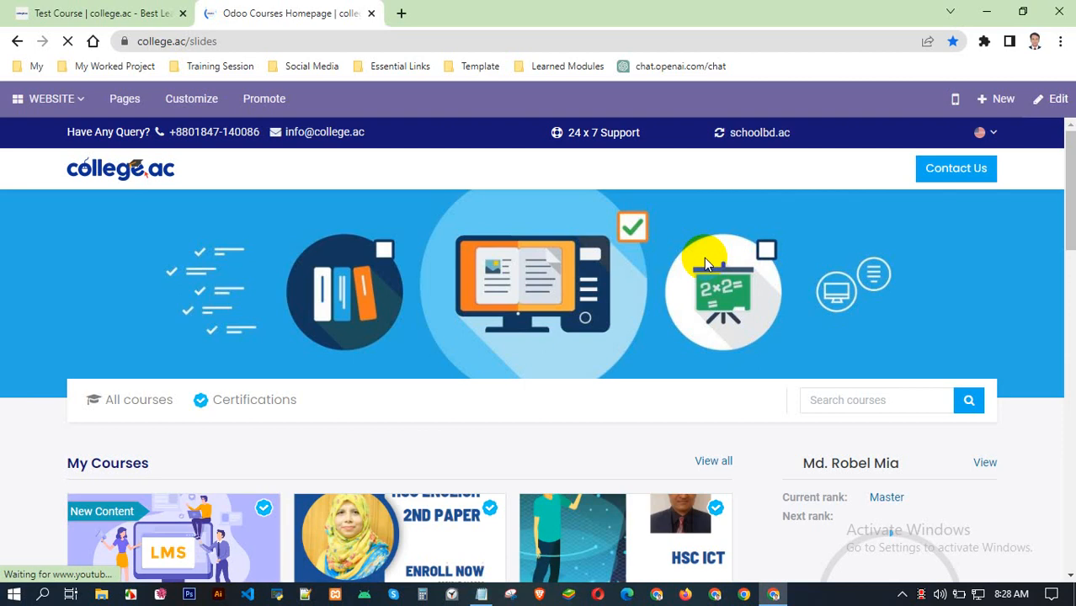
pyautogui.click(877, 399)
pyautogui.write('t')
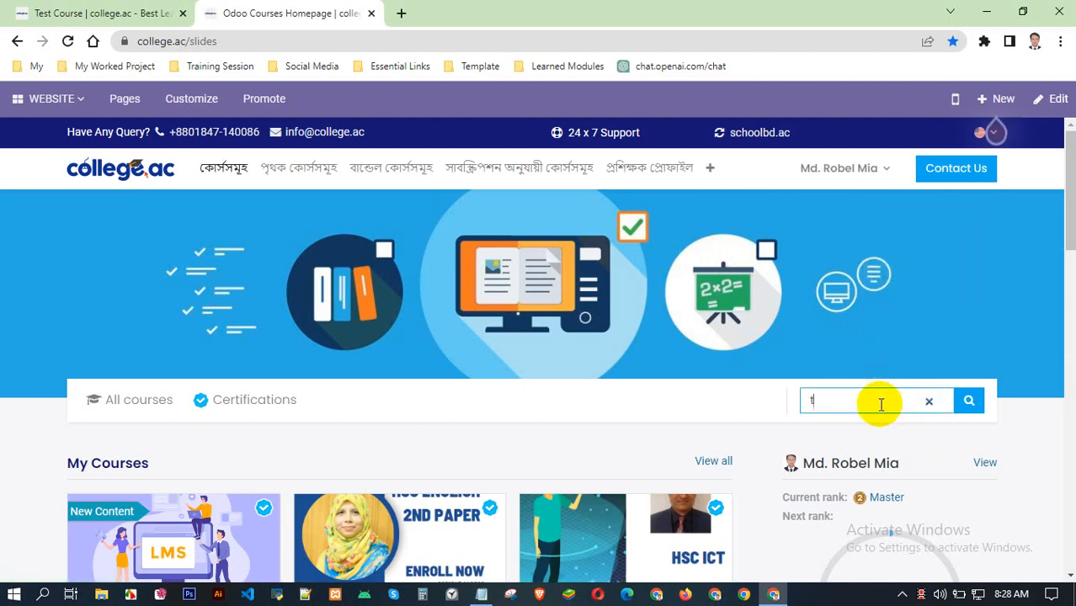
pyautogui.write('est')
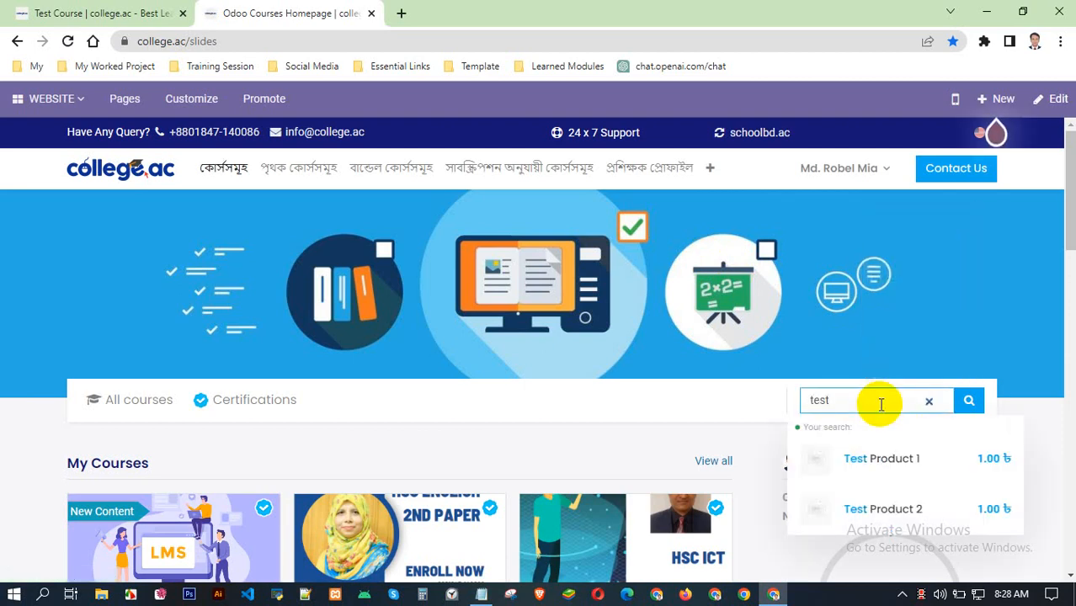
pyautogui.press('Return')
pyautogui.scroll(-2, 392, 335)
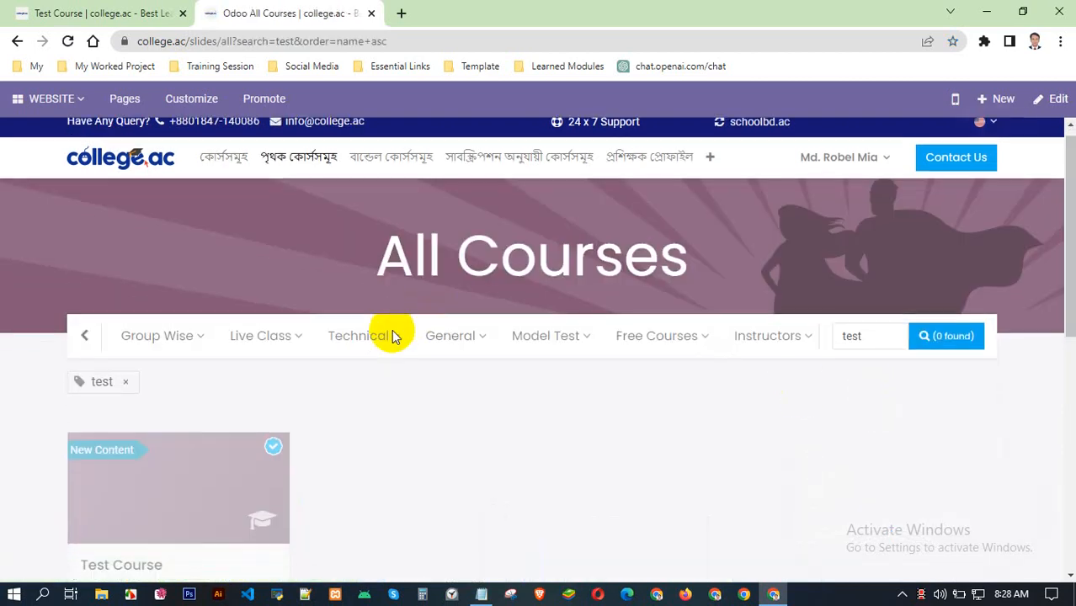
pyautogui.click(161, 301)
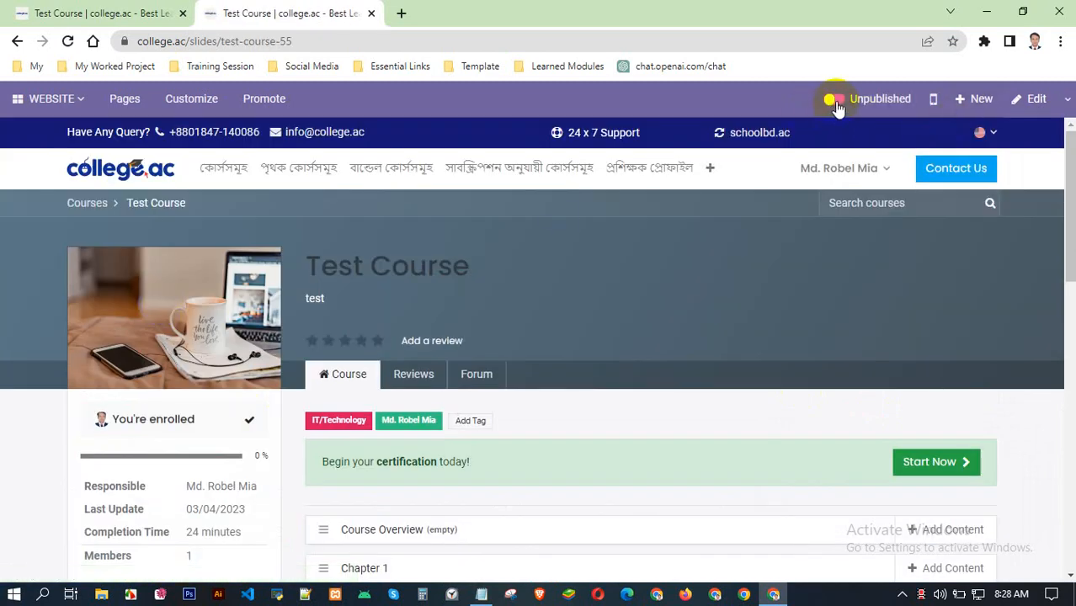
# - Switch the Test Course to published and back to unpublished
pyautogui.click(837, 105)
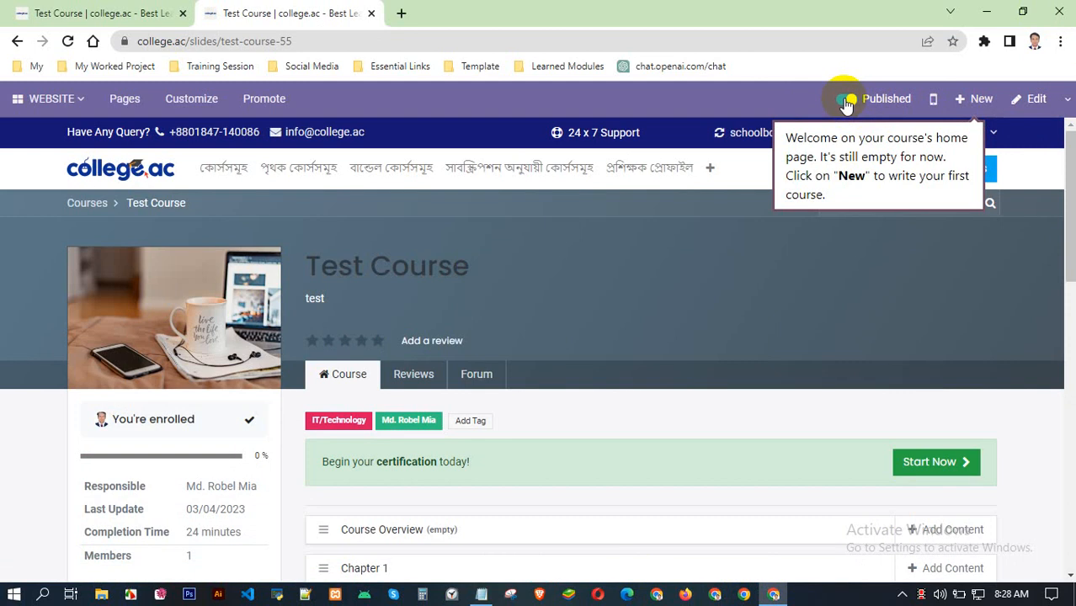
pyautogui.click(847, 101)
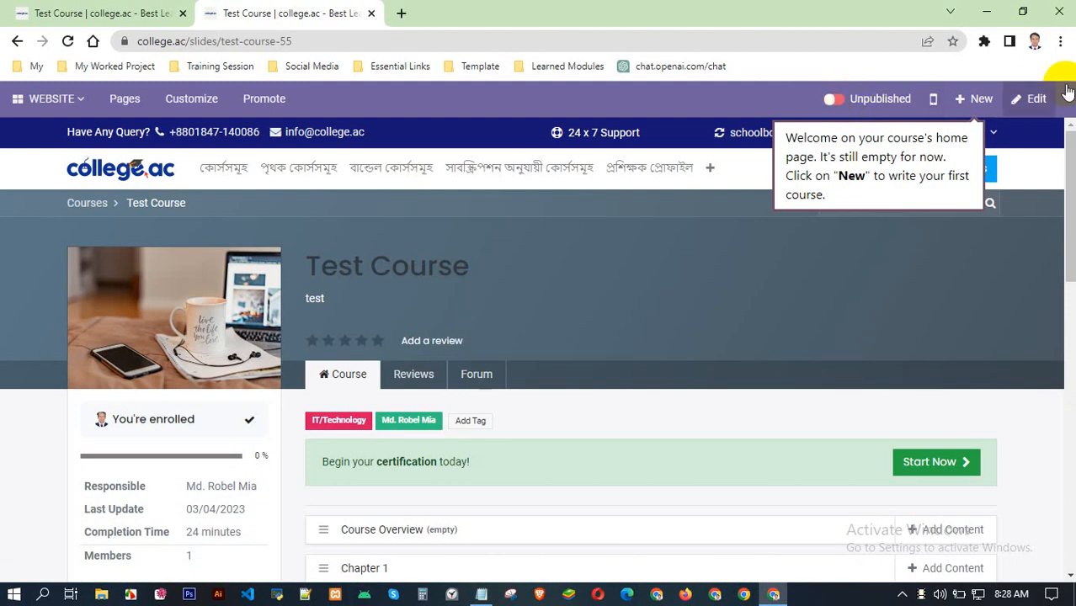
# - Open college.ac in a new Incognito window to view the site as a signed-out visitor
pyautogui.click(1061, 41)
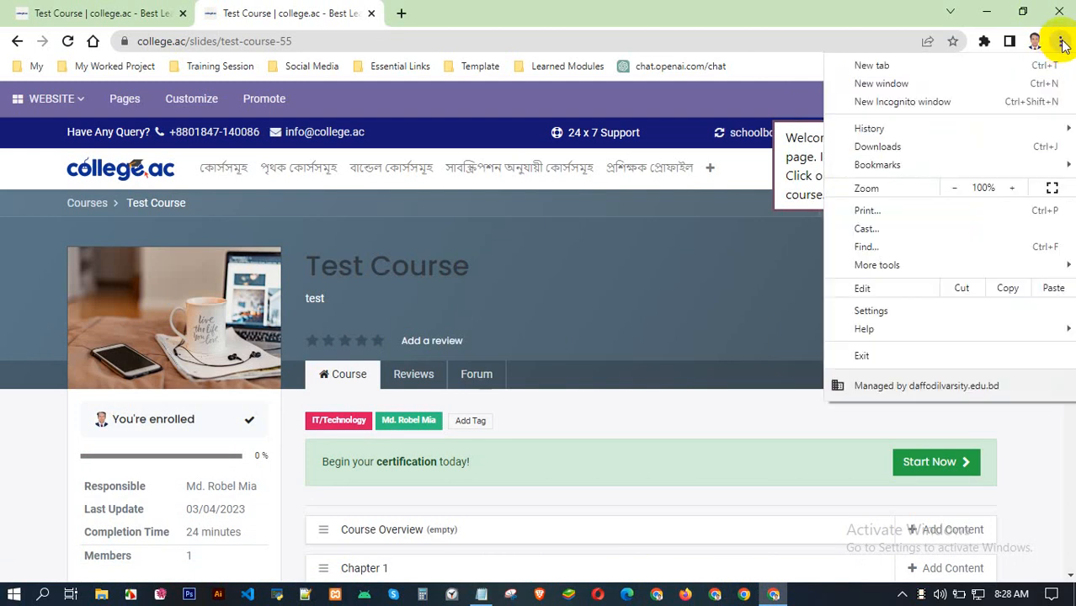
pyautogui.click(905, 102)
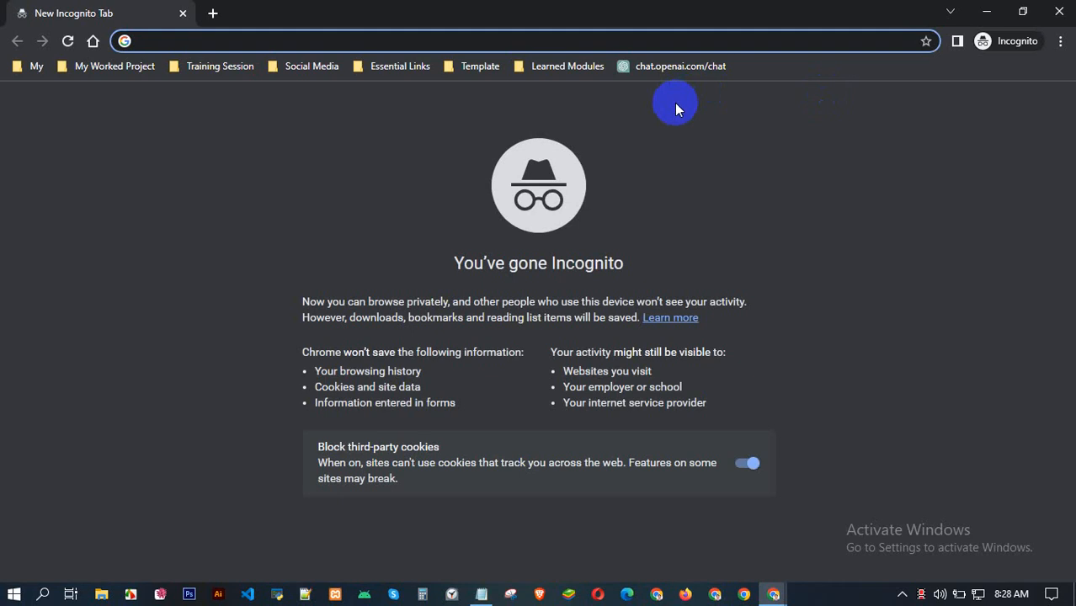
pyautogui.write('college.ac')
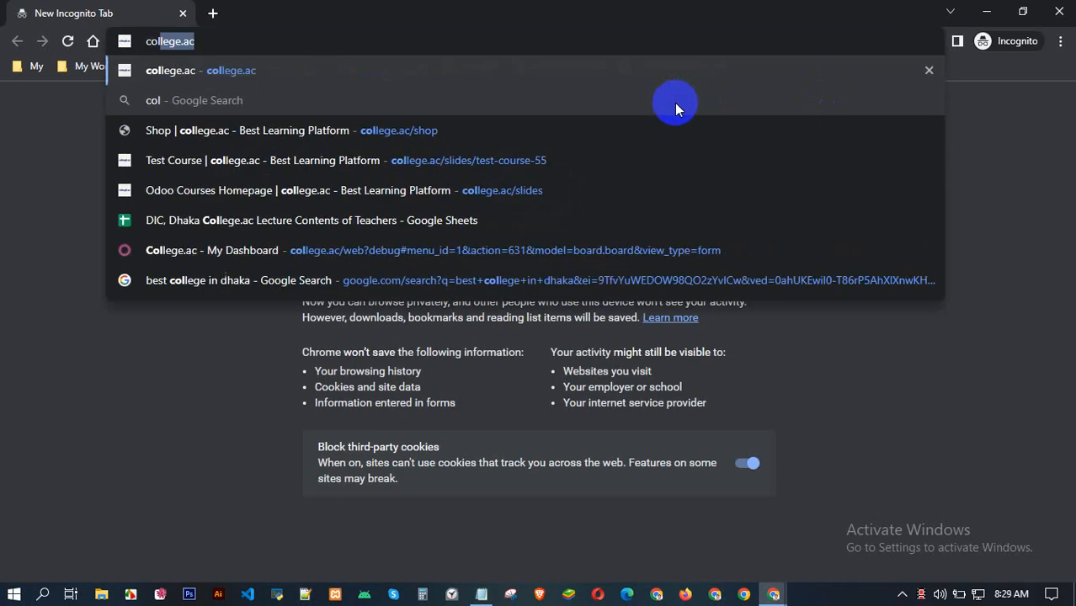
pyautogui.press('Return')
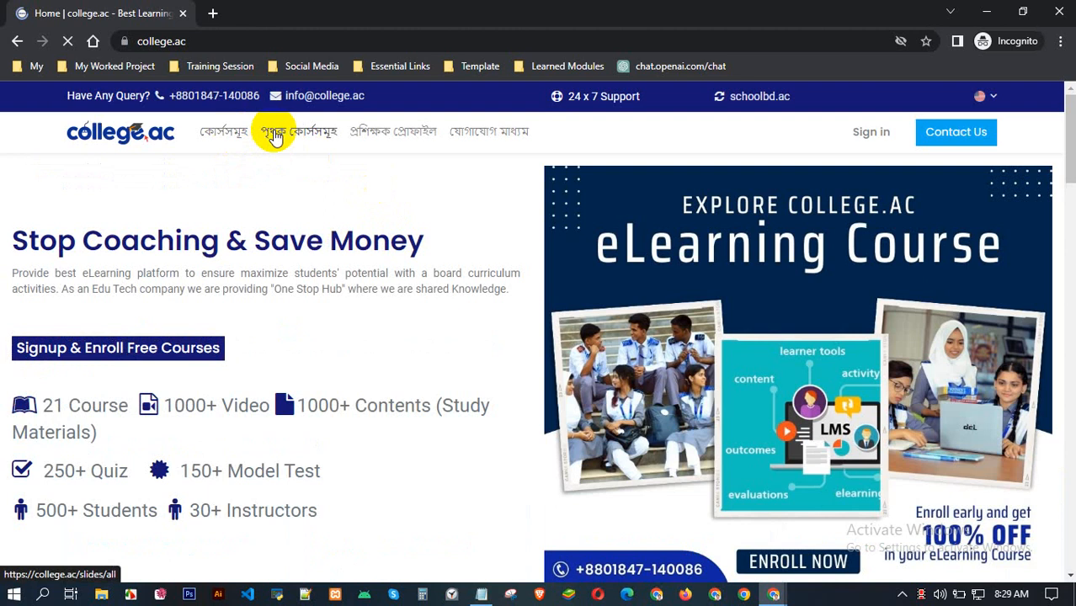
# - Search the public courses page for "test course" and check the results
pyautogui.click(228, 132)
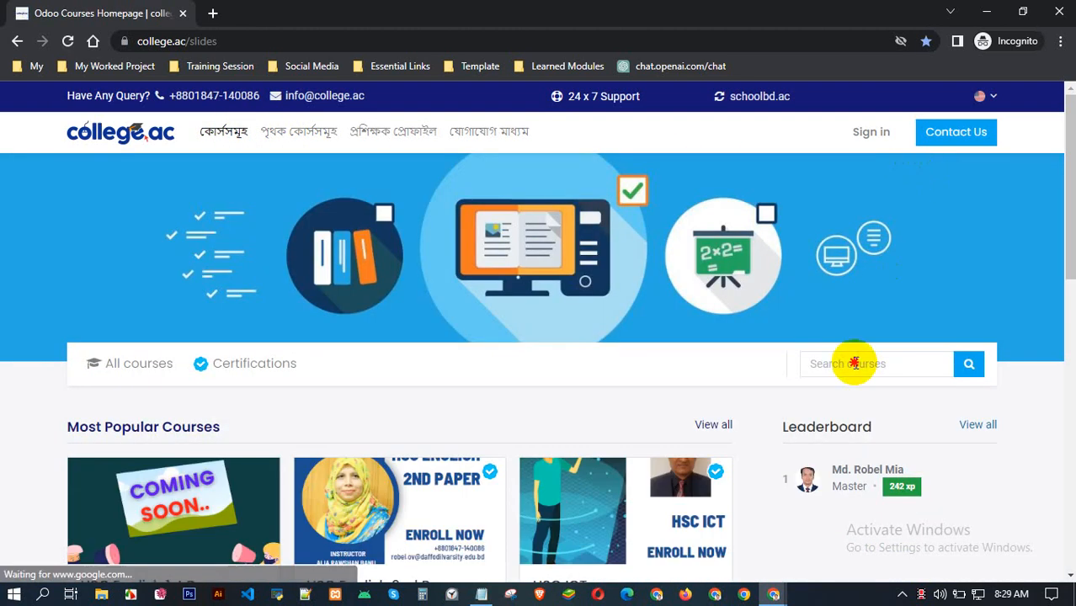
pyautogui.click(837, 365)
pyautogui.write('test')
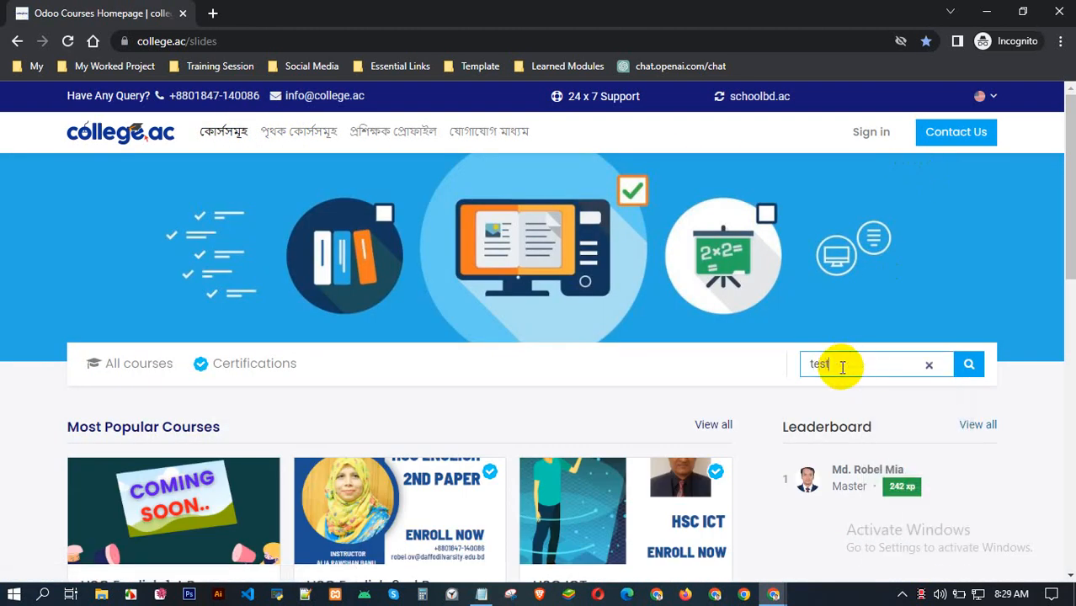
pyautogui.write(' cours')
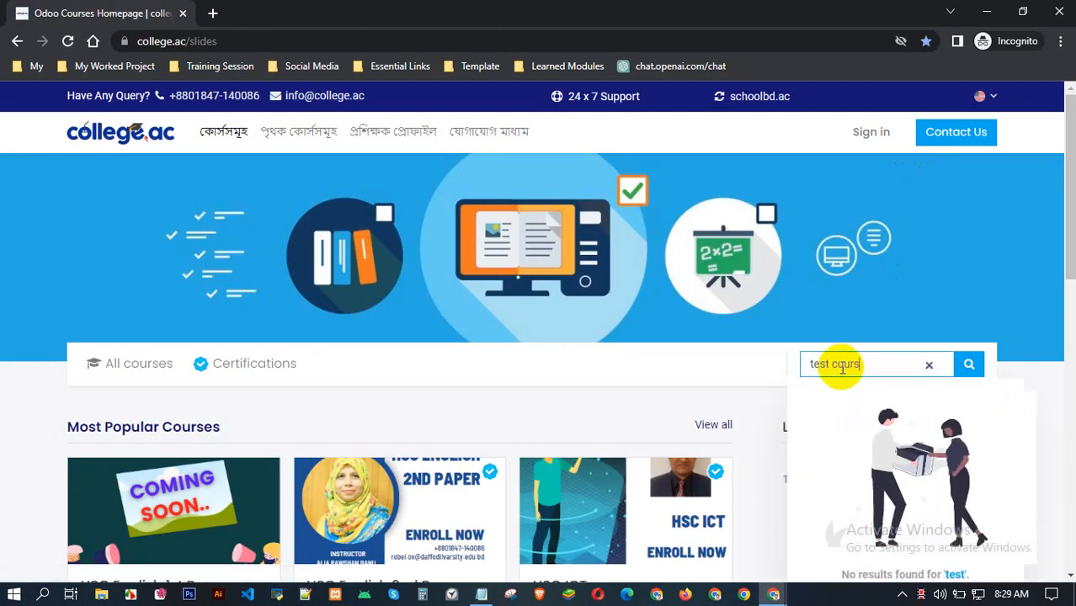
pyautogui.write('e')
pyautogui.press('Return')
pyautogui.scroll(-3, 519, 406)
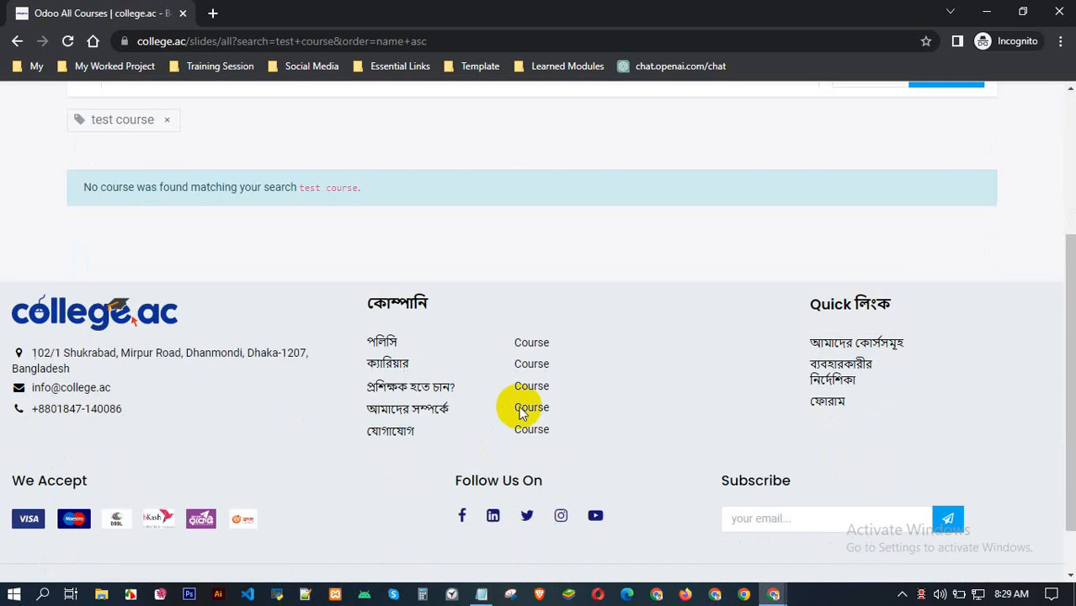
# - Return to the signed-in browser window and switch the Test Course to published
pyautogui.moveTo(785, 596)
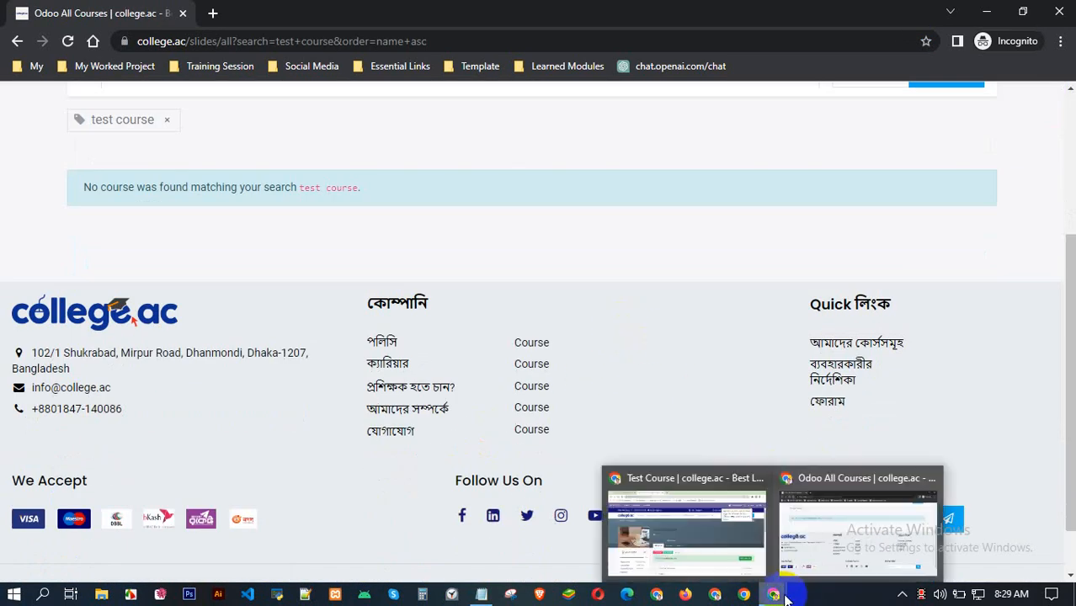
pyautogui.click(724, 533)
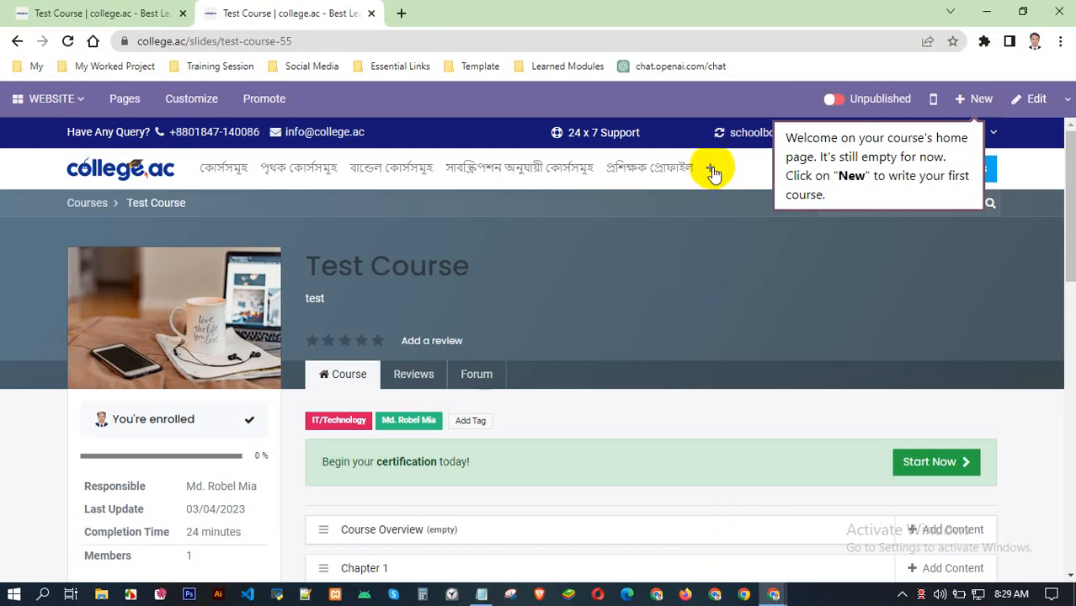
pyautogui.click(831, 99)
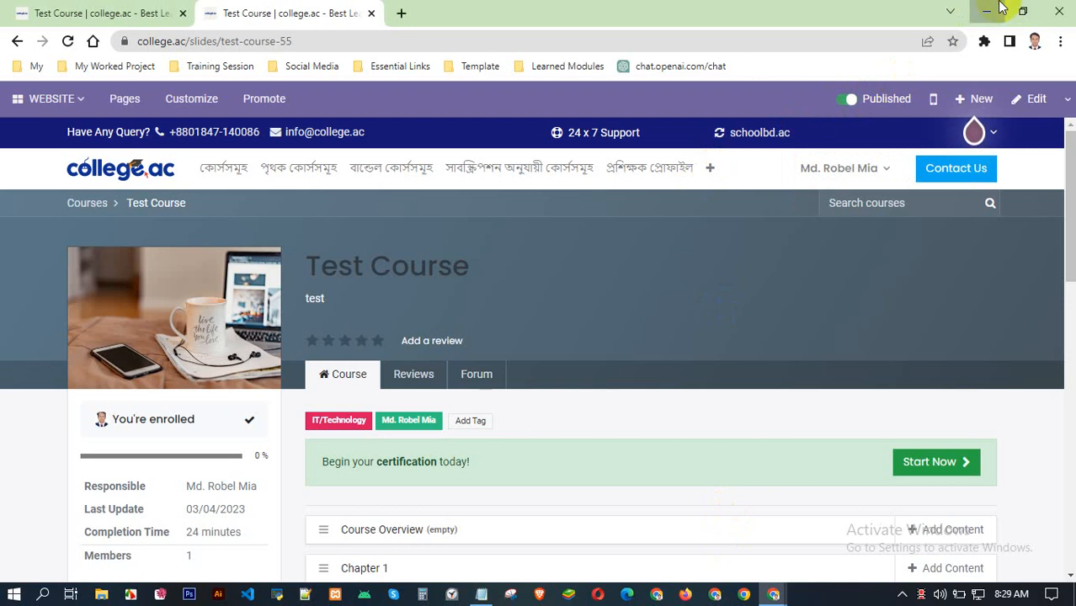
# - Reload the "test course" search results in the Incognito window, then open the Test Course and look through its chapters as a visitor
pyautogui.click(988, 10)
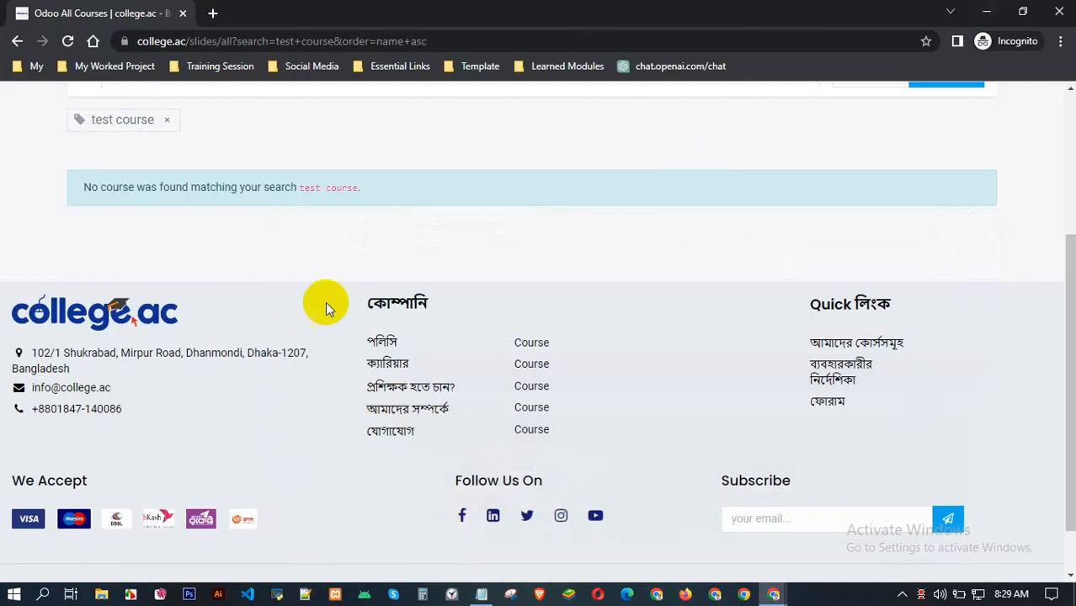
pyautogui.click(69, 42)
pyautogui.scroll(-4, 261, 343)
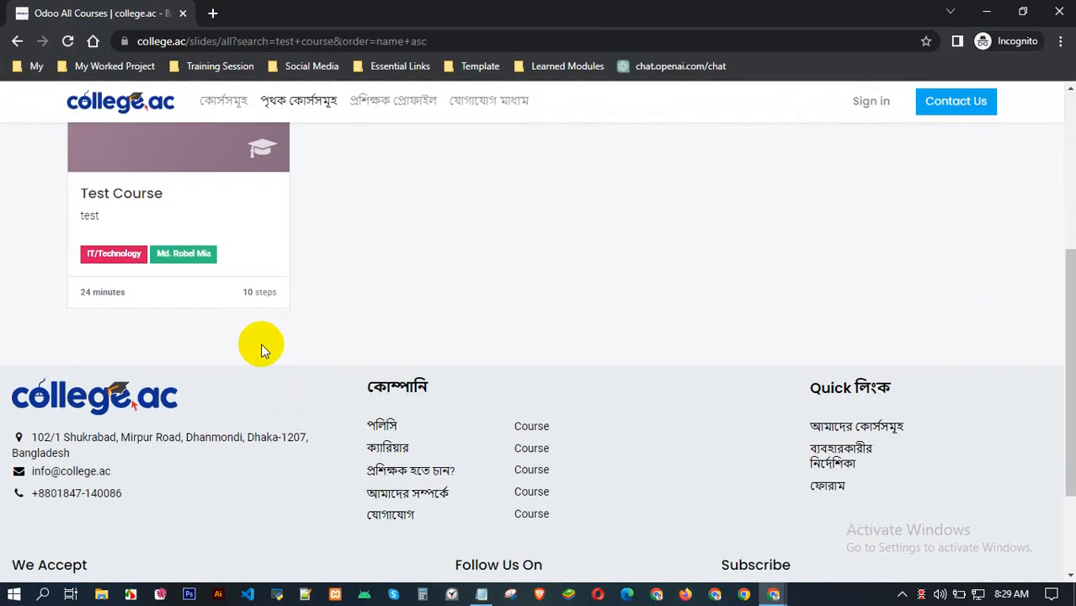
pyautogui.scroll(2, 275, 358)
pyautogui.click(276, 288)
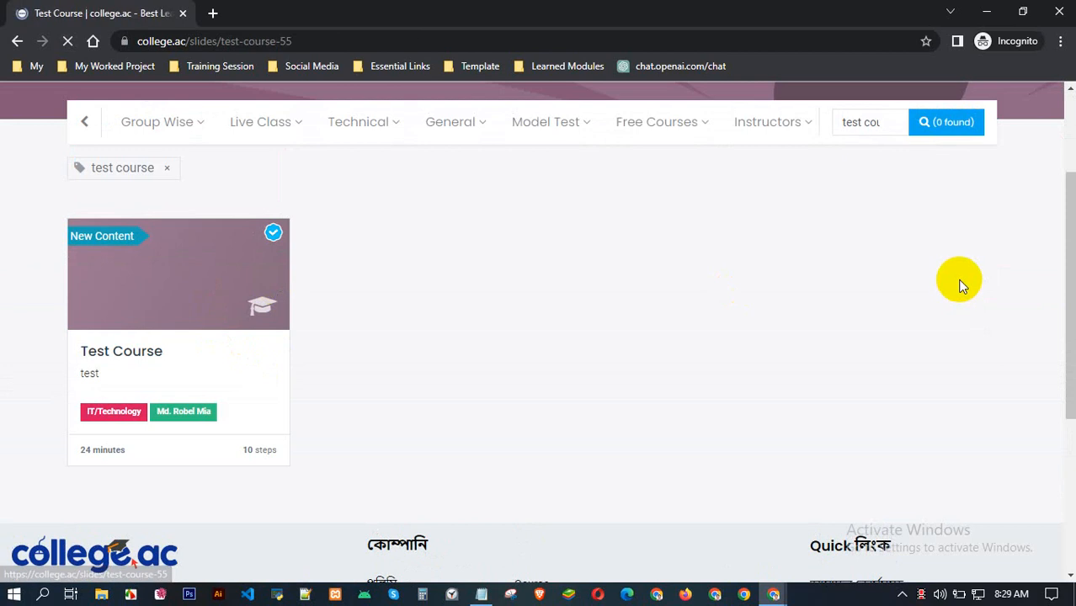
pyautogui.scroll(-6, 799, 345)
pyautogui.scroll(4, 798, 347)
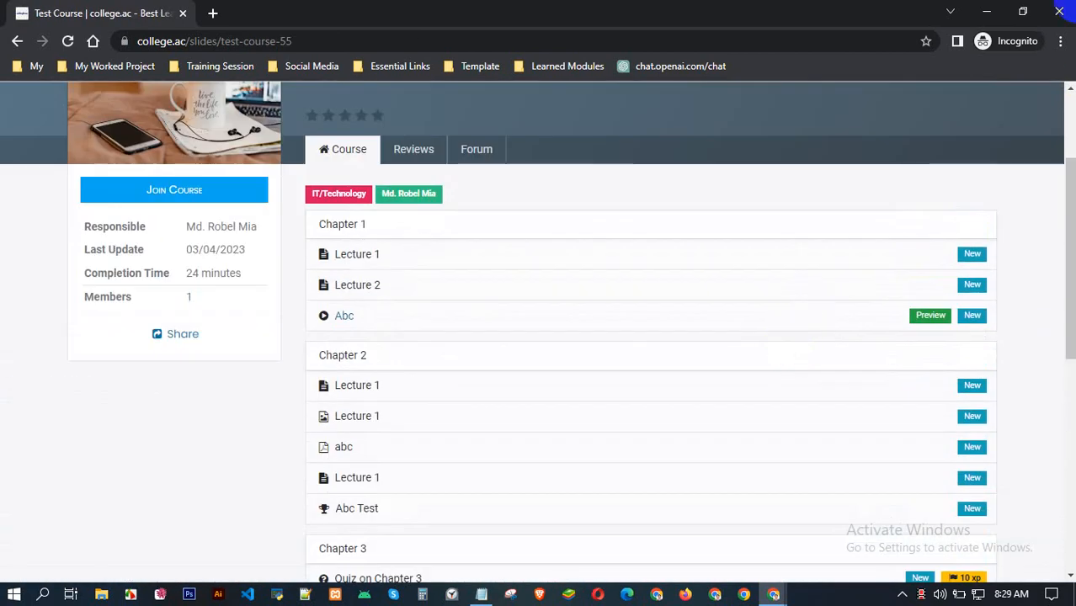
# - Close the Incognito window and bring back the signed-in window with the Test Course page
pyautogui.click(1060, 16)
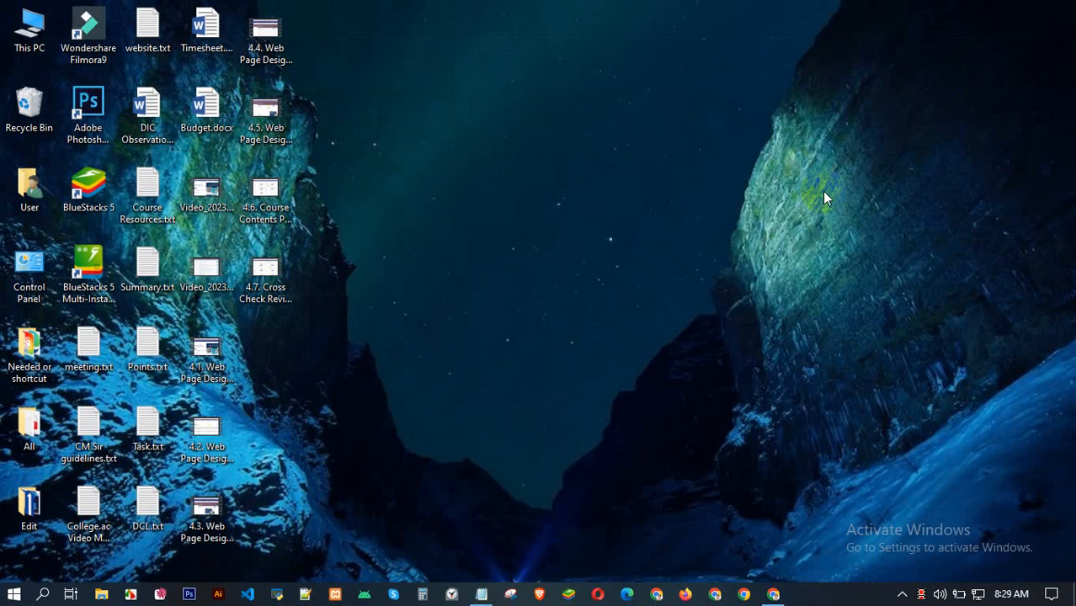
pyautogui.click(773, 594)
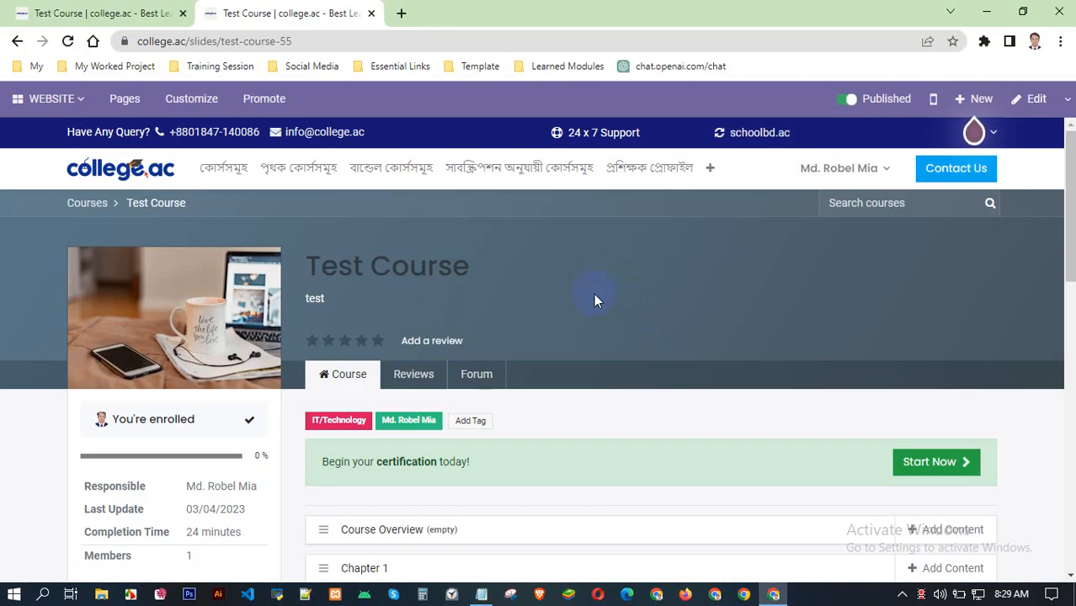